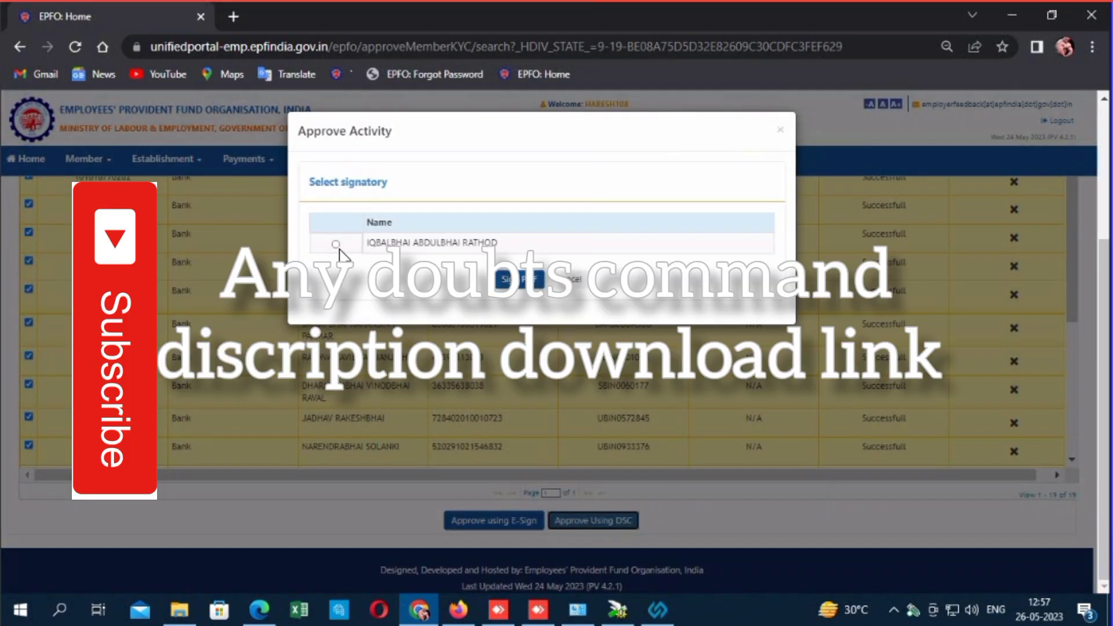
- Try signing the KYC approval as the listed signatory, then dismiss the CRL Verification Timeout error
left_click(337, 245)
left_click(512, 285)
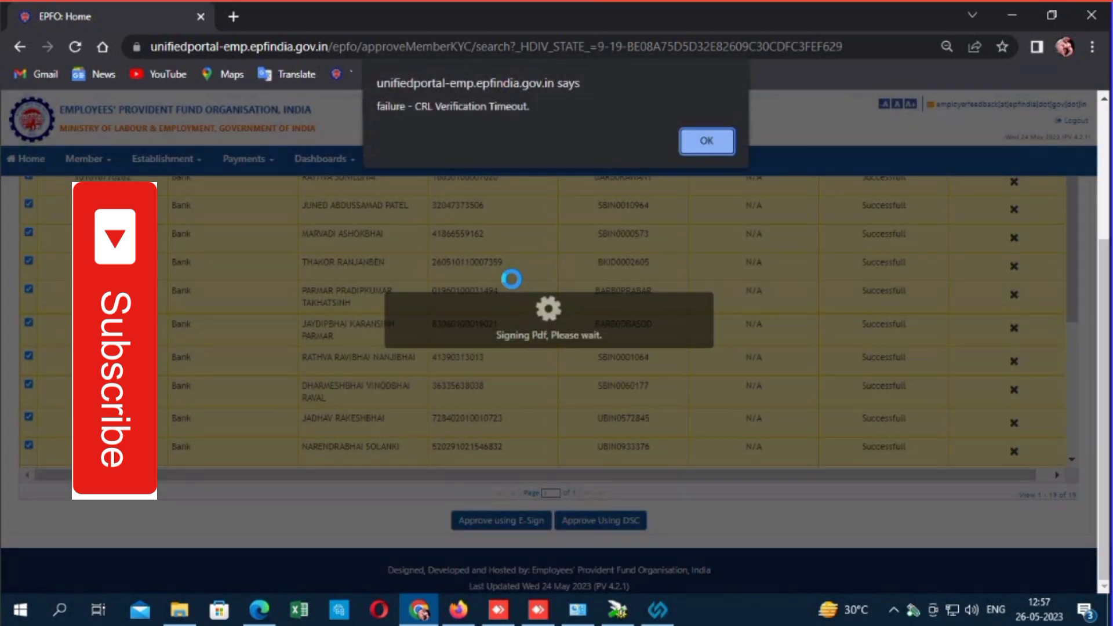
left_click(706, 141)
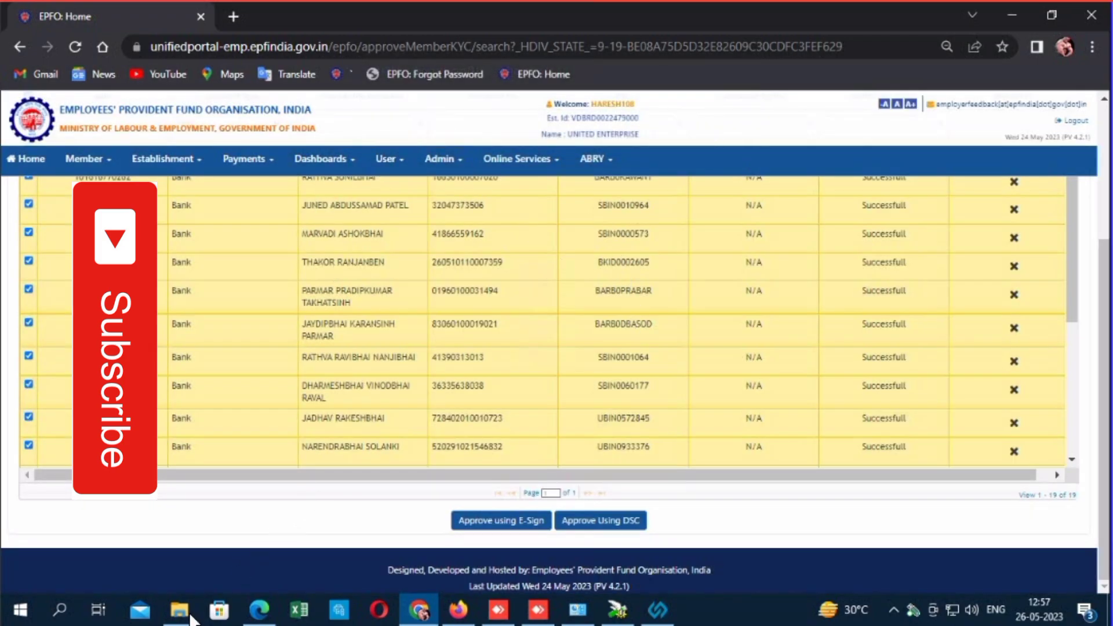
- Browse to C:\Program Files (x86)\DSC Service\1.0.0 in File Explorer
left_click(179, 611)
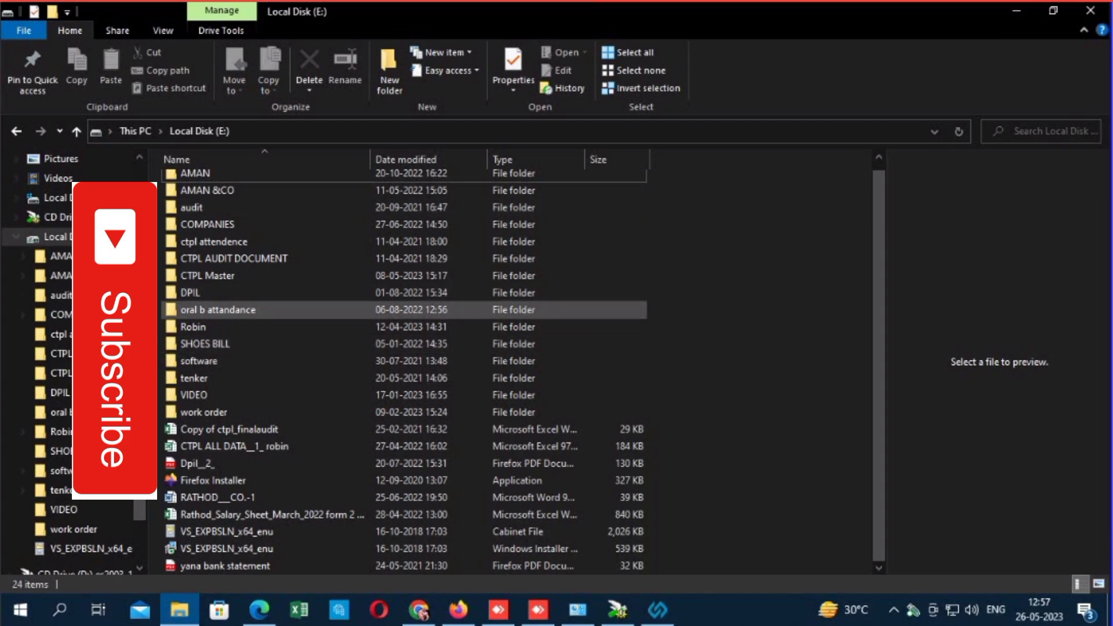
left_click(88, 197)
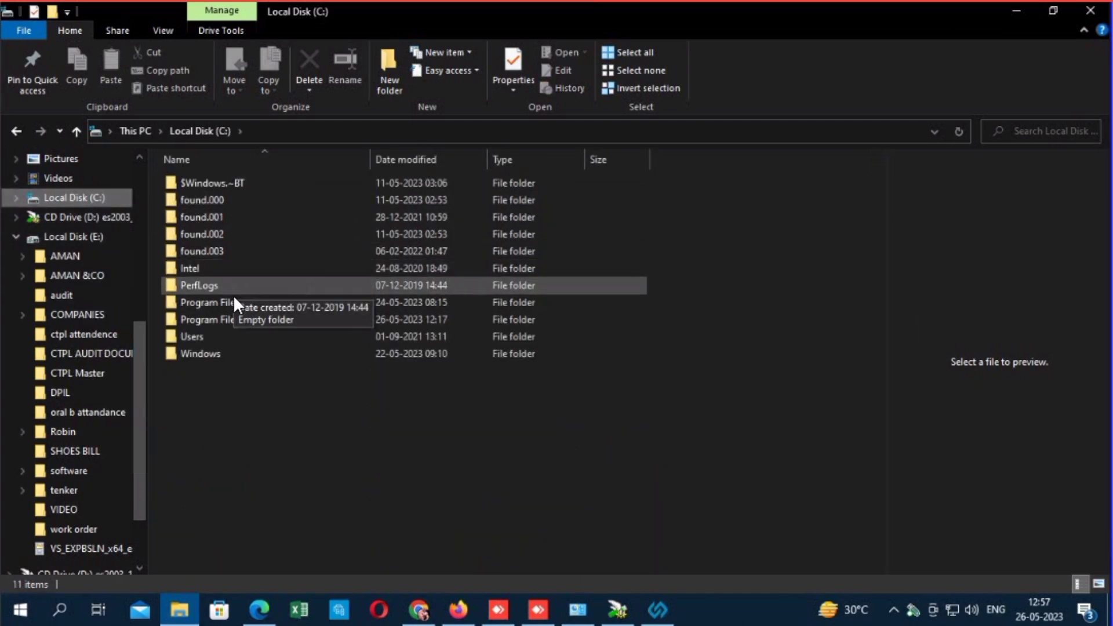
double_click(243, 319)
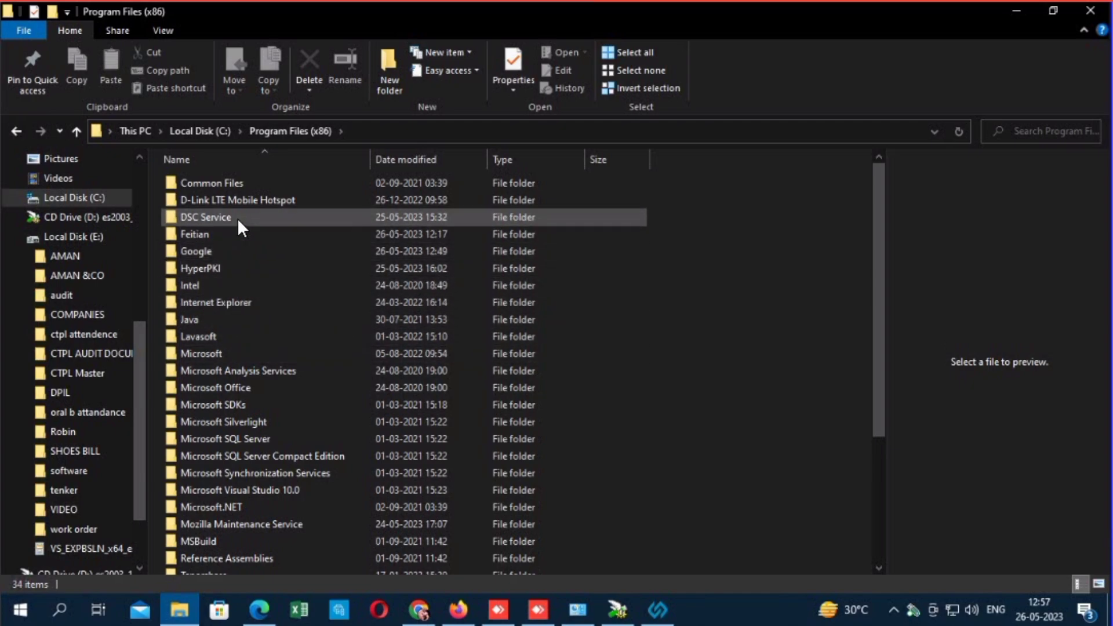
double_click(237, 219)
left_click(221, 185)
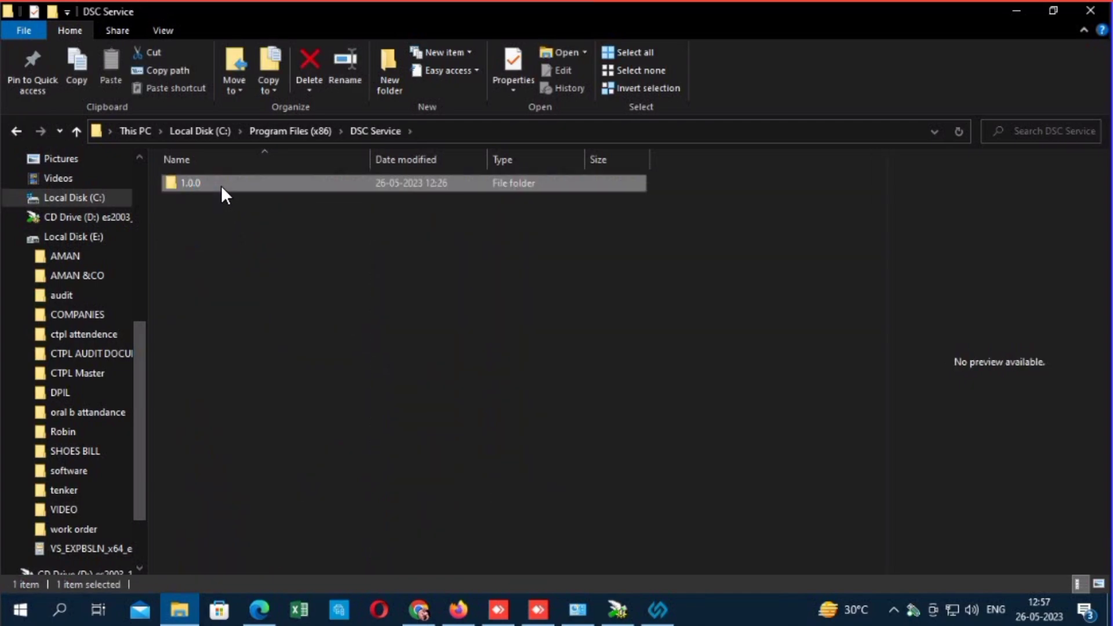
double_click(221, 185)
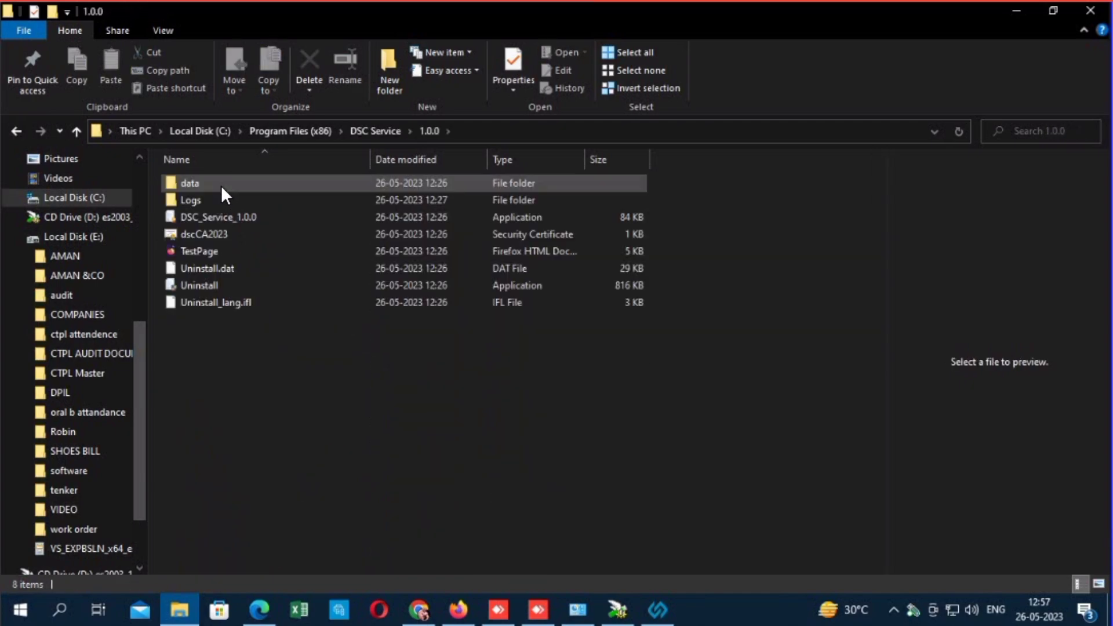
- Open the TestPage file from that folder in a web browser
right_click(233, 248)
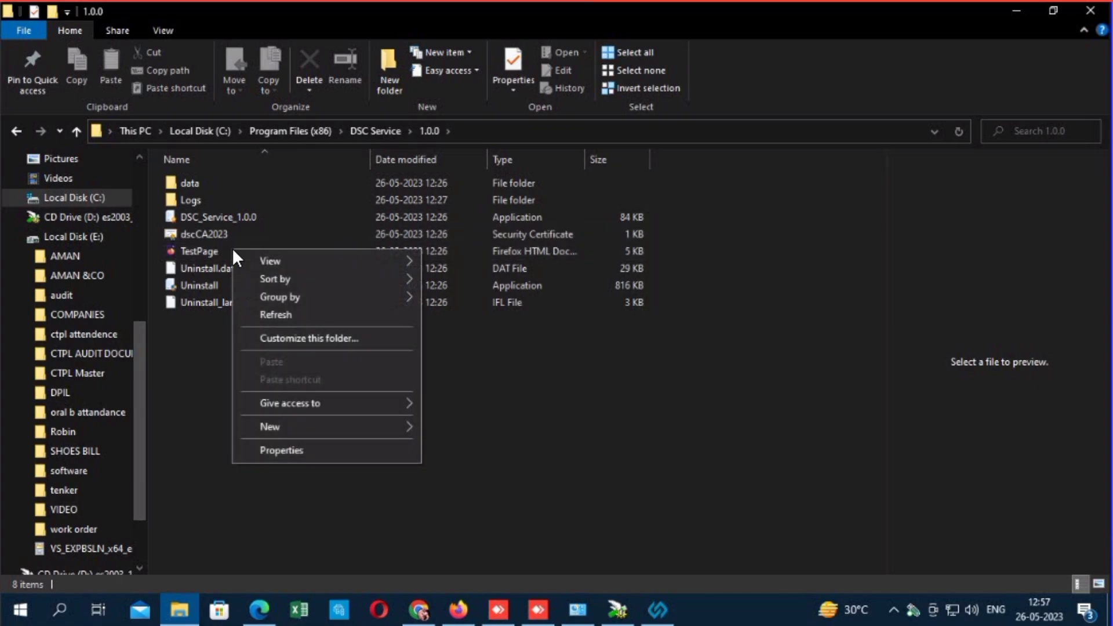
left_click(186, 256)
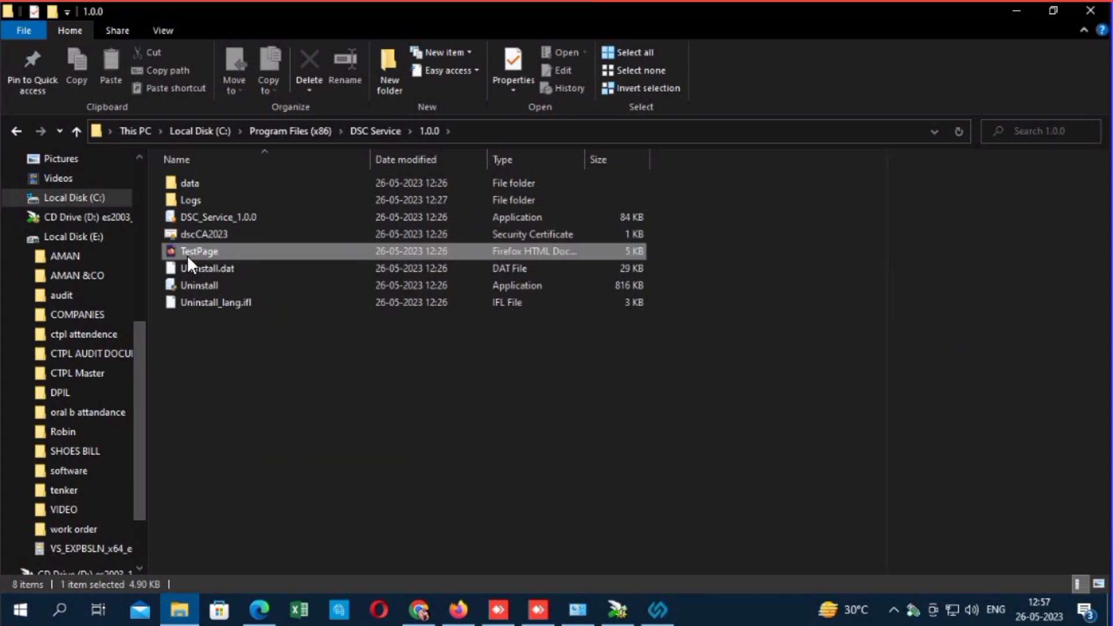
right_click(187, 255)
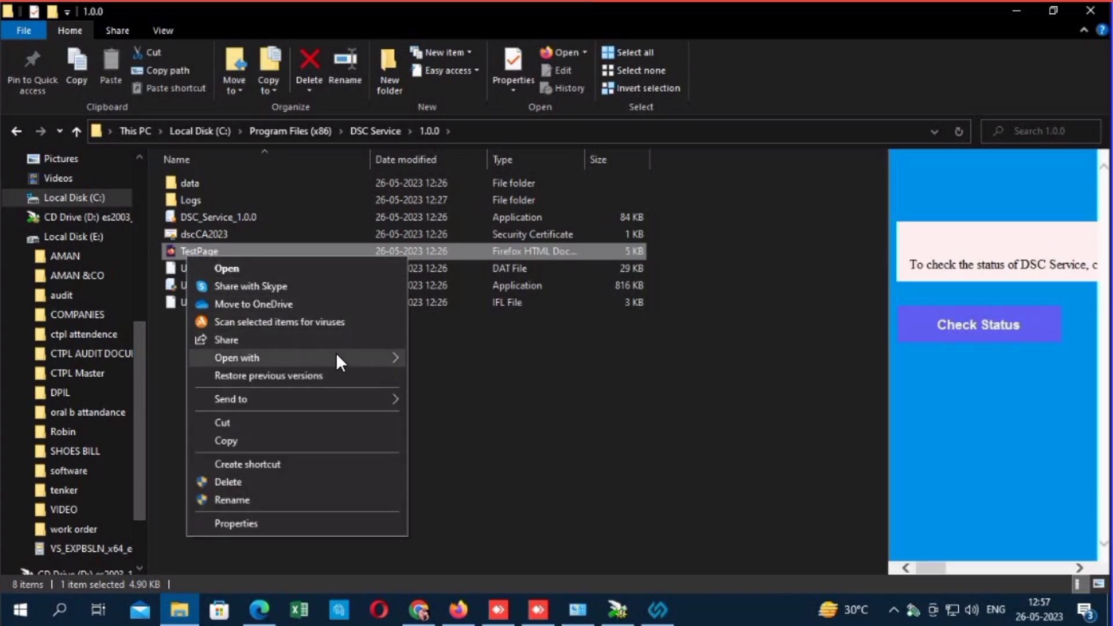
mouse_move(236, 357)
left_click(484, 412)
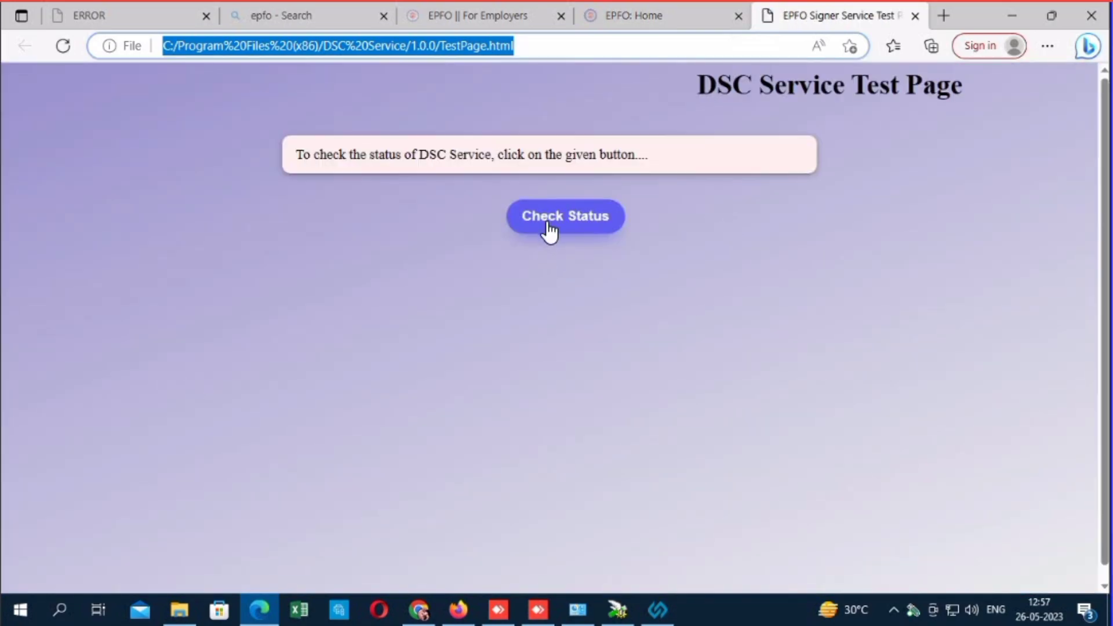
- Check the DSC Service status on the Test Page, confirming version 1.0.0 is running
left_click(549, 229)
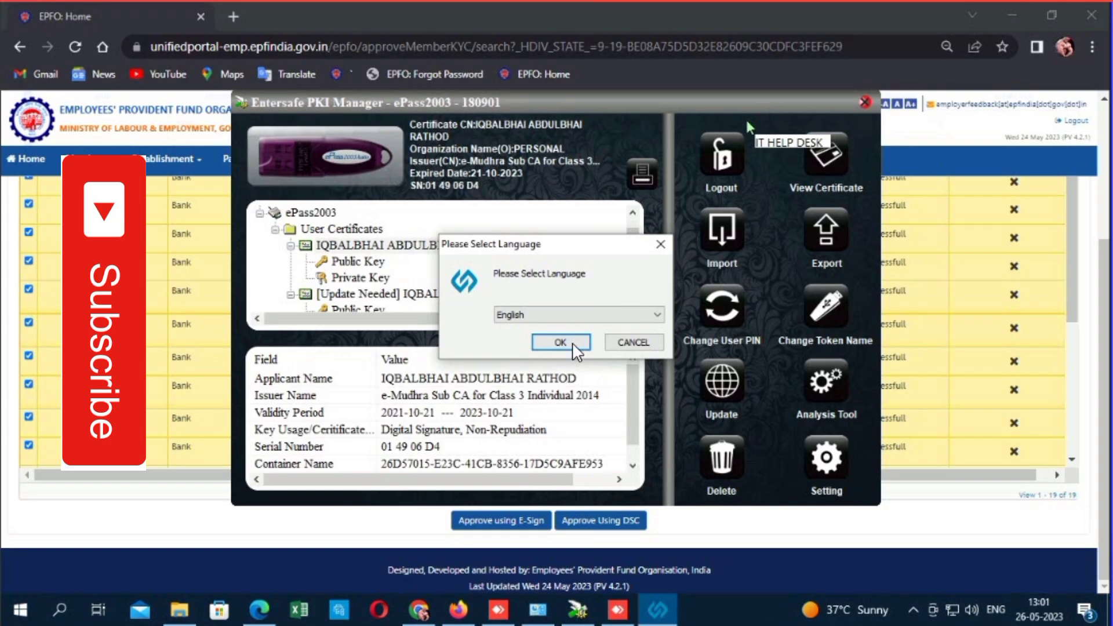
- Accept the default language, install location and options to install the HyperPKI HYP2003 drivers
left_click(572, 342)
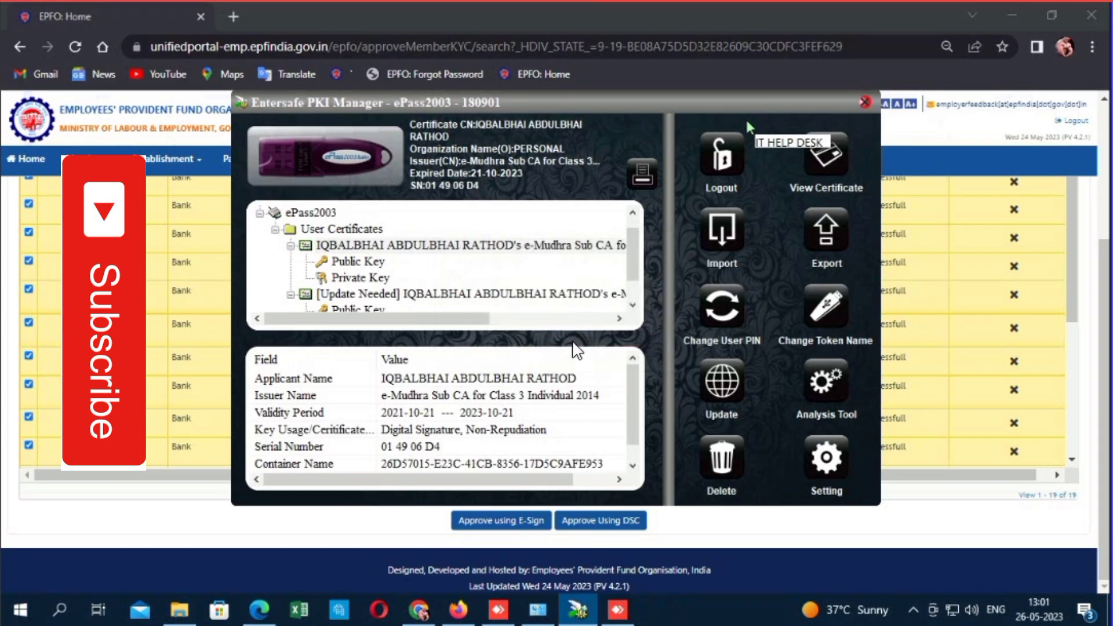
left_click(644, 433)
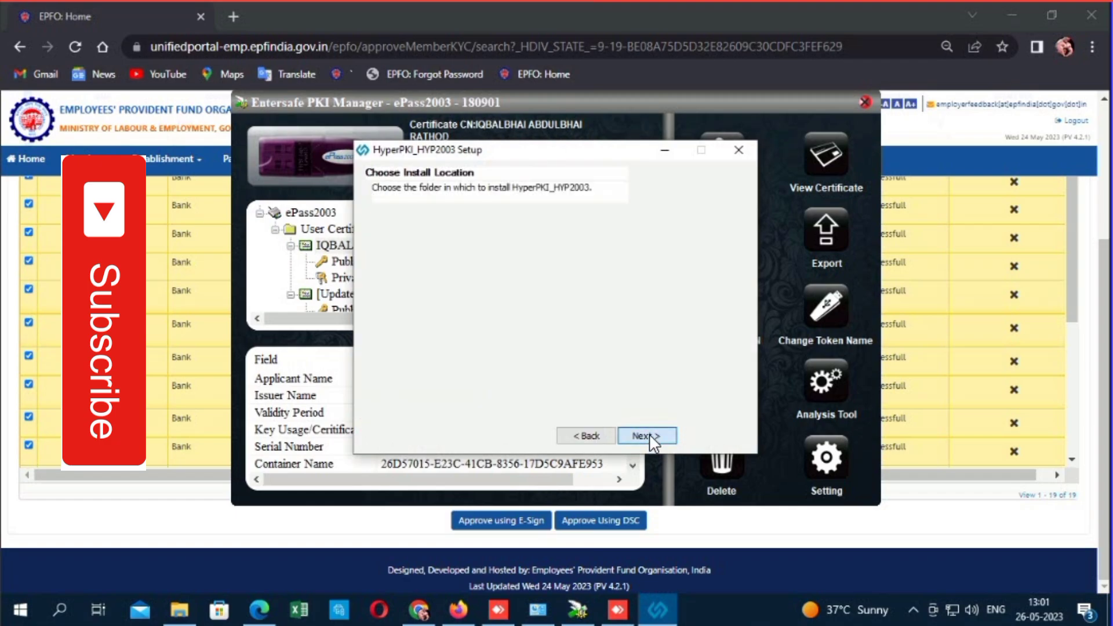
left_click(650, 439)
left_click(648, 436)
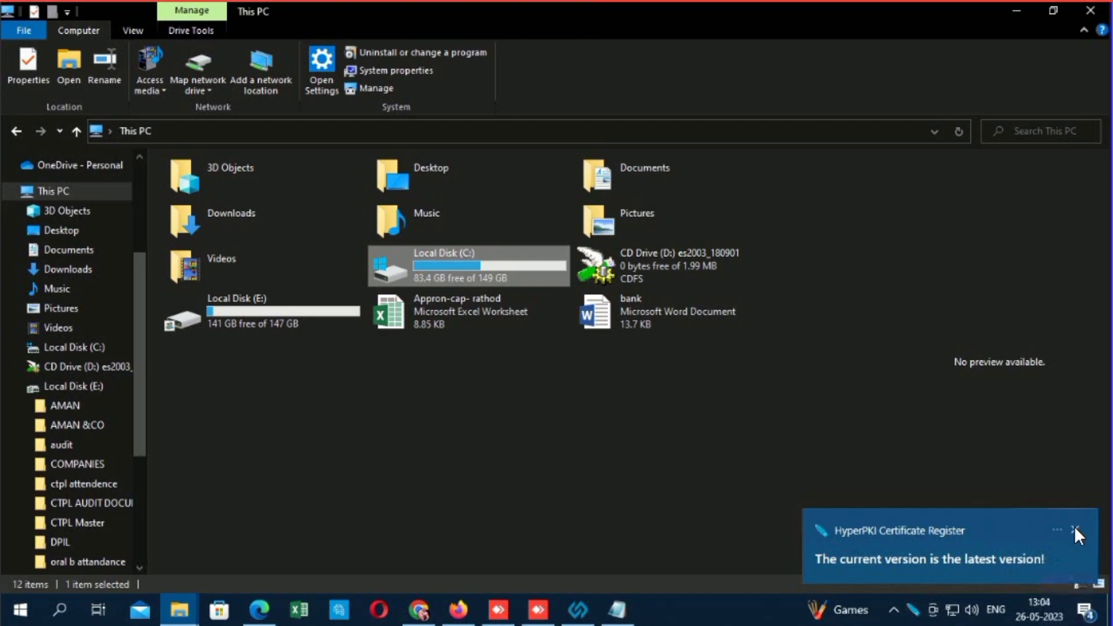
- Finish HyperPKI HYP2003 setup and reach the Token Manager through the system tray overflow
left_click(1075, 527)
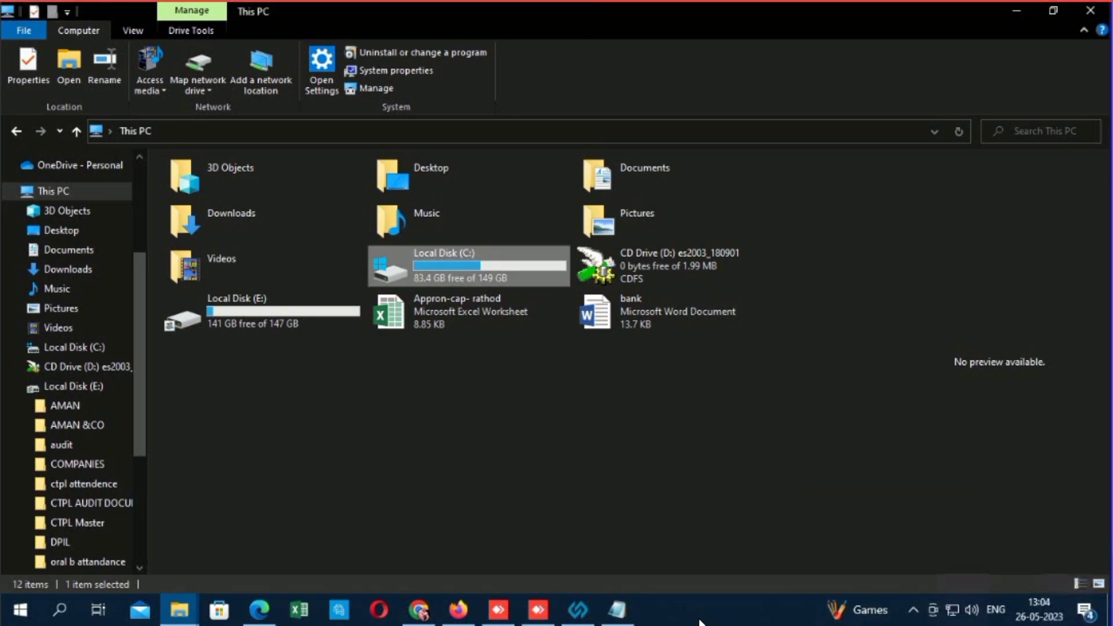
left_click(604, 604)
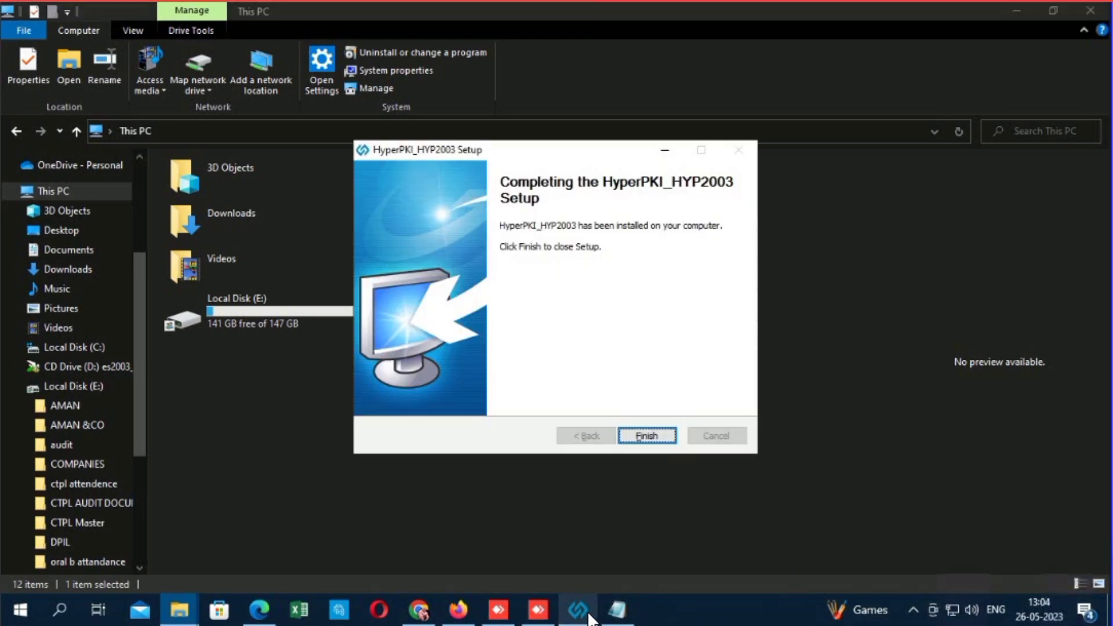
left_click(661, 437)
left_click(913, 609)
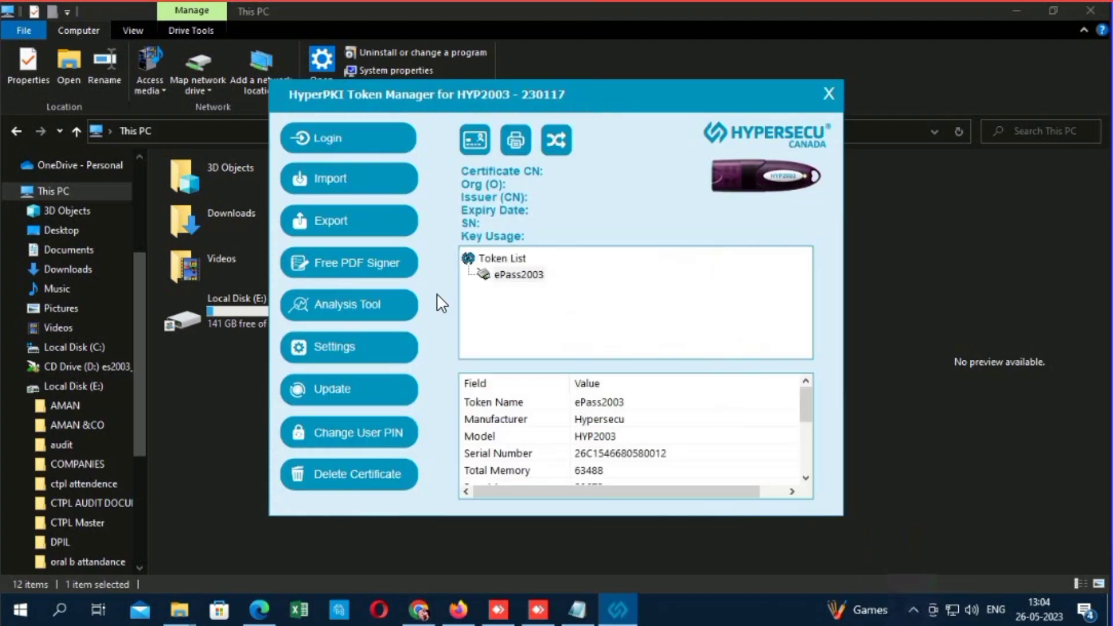
- Start logging in to the ePass2003 token from HyperPKI Token Manager
left_click(339, 139)
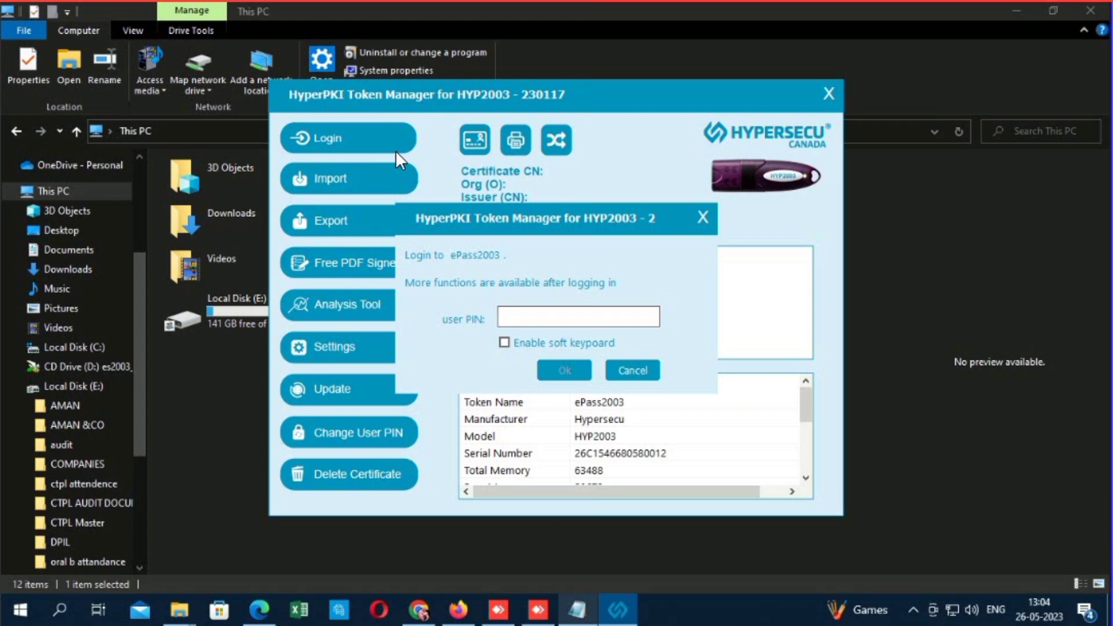
- Add a 'login' line below the Notepad notes and enter the PIN in the ePass2003 prompt
left_click(577, 611)
key("Return")
key("Return")
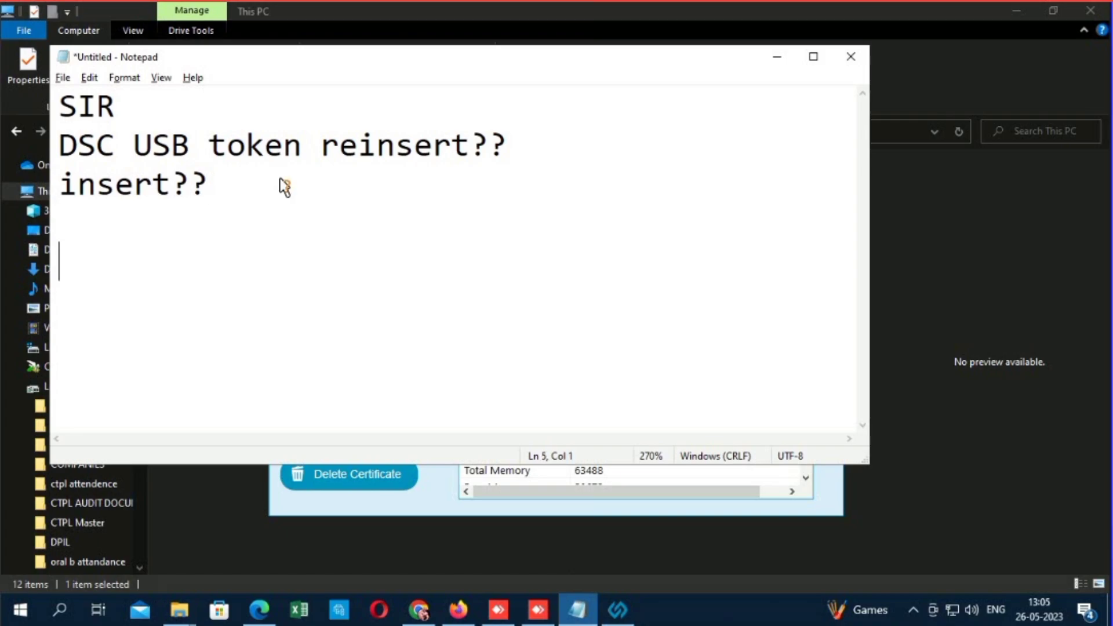
type("login")
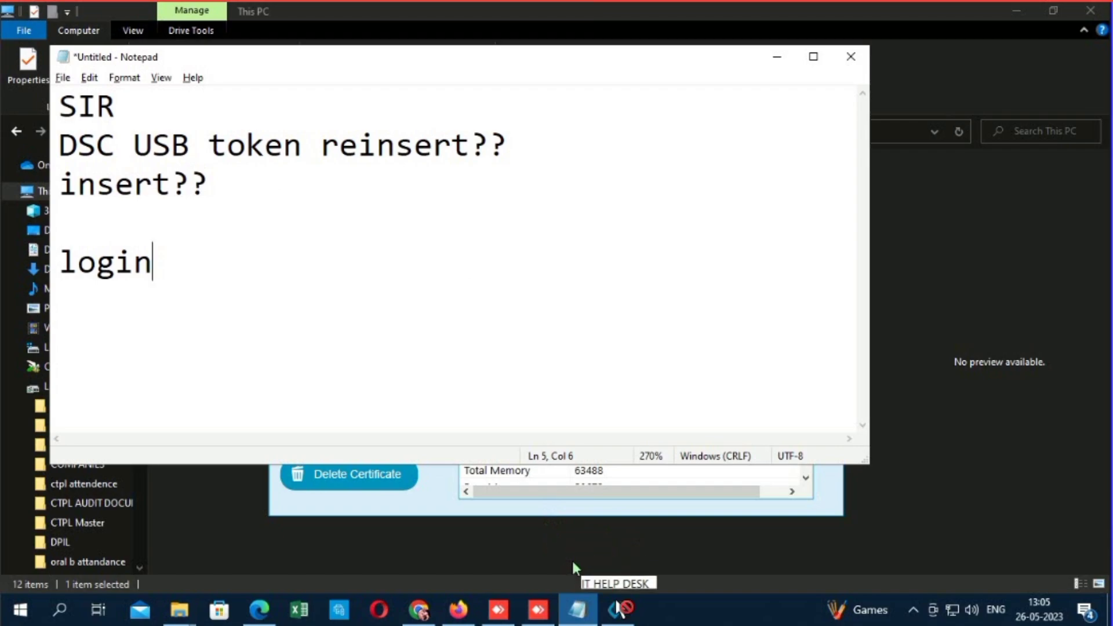
left_click(619, 611)
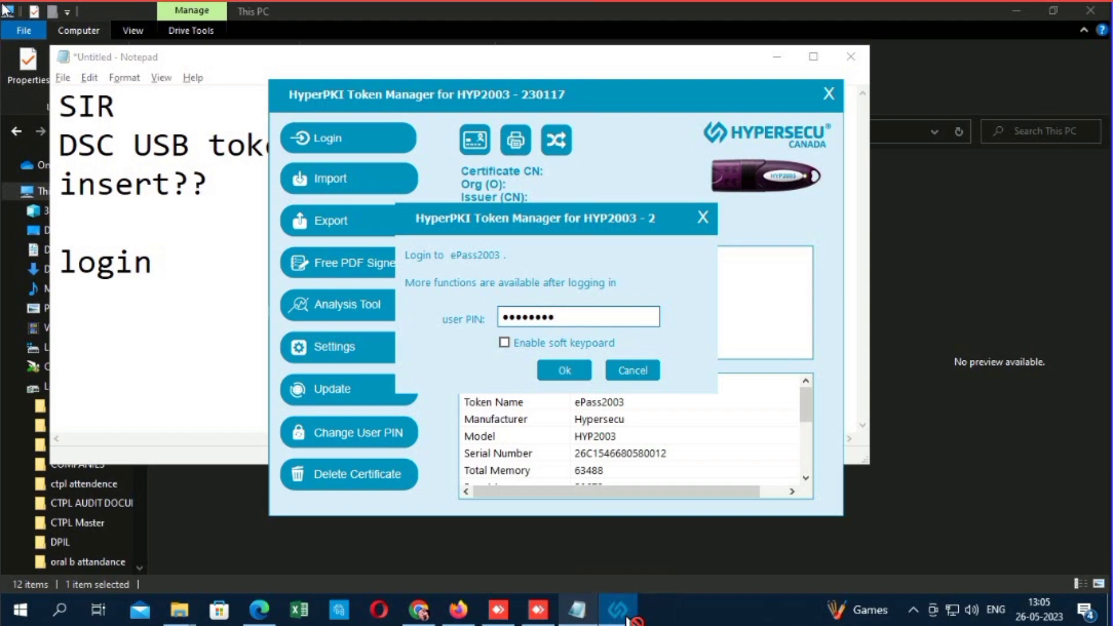
- Log in to the ePass2003 token, confirm no software update is available, and minimize Notepad
key("Return")
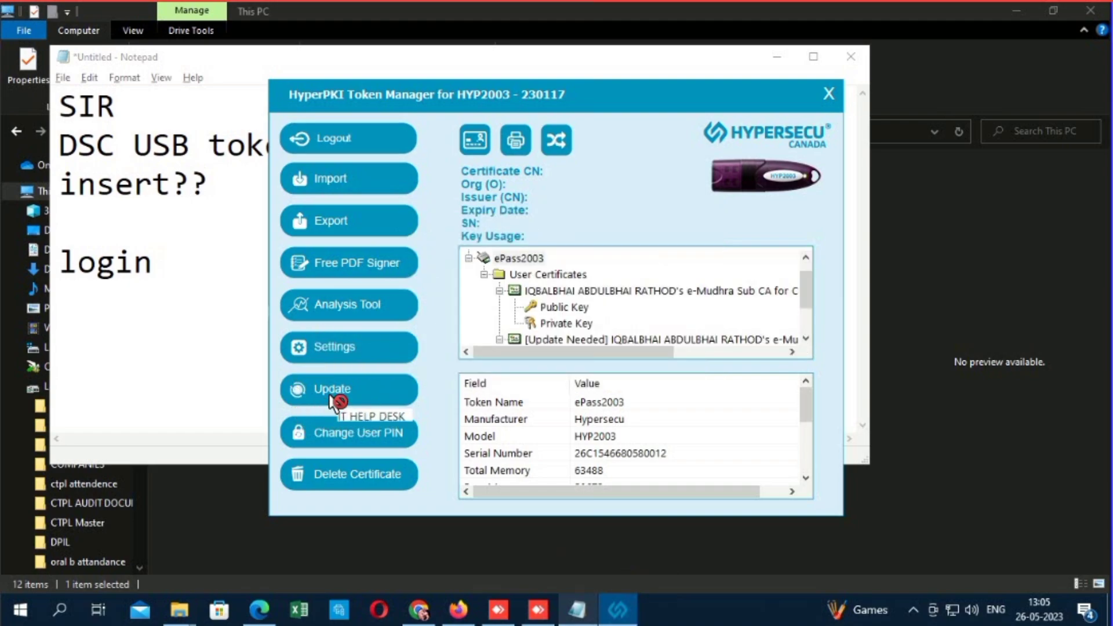
left_click(333, 396)
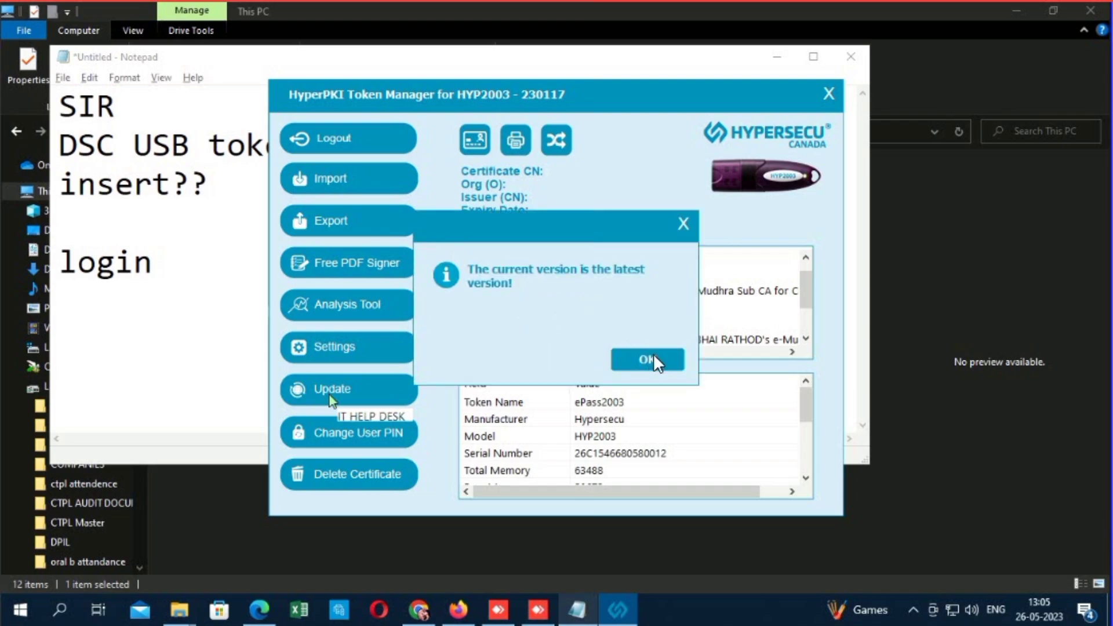
left_click(651, 360)
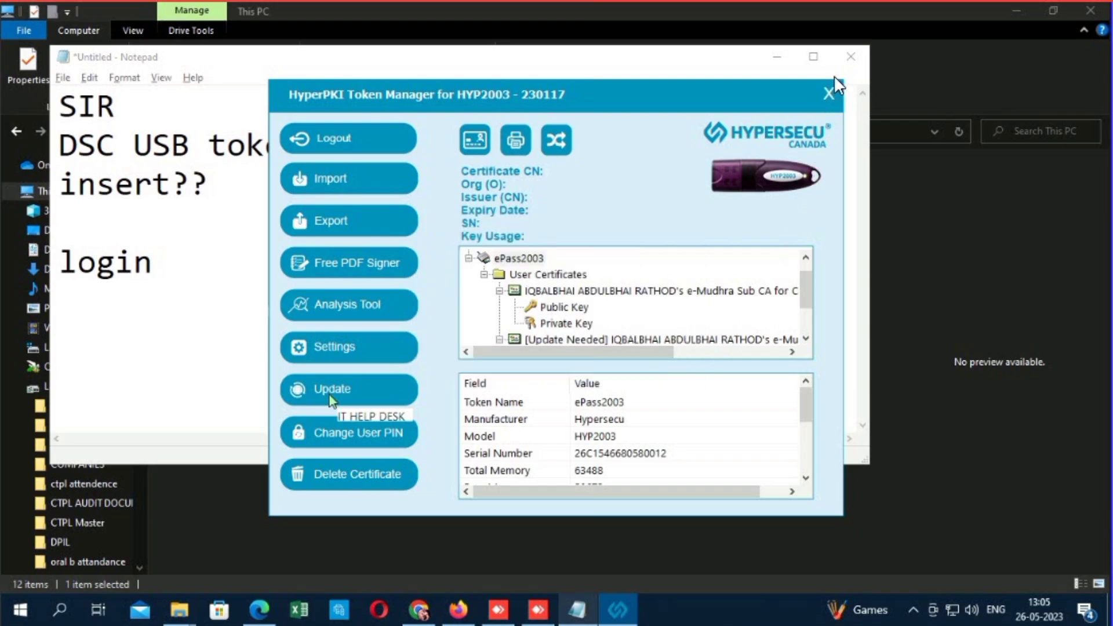
left_click(776, 56)
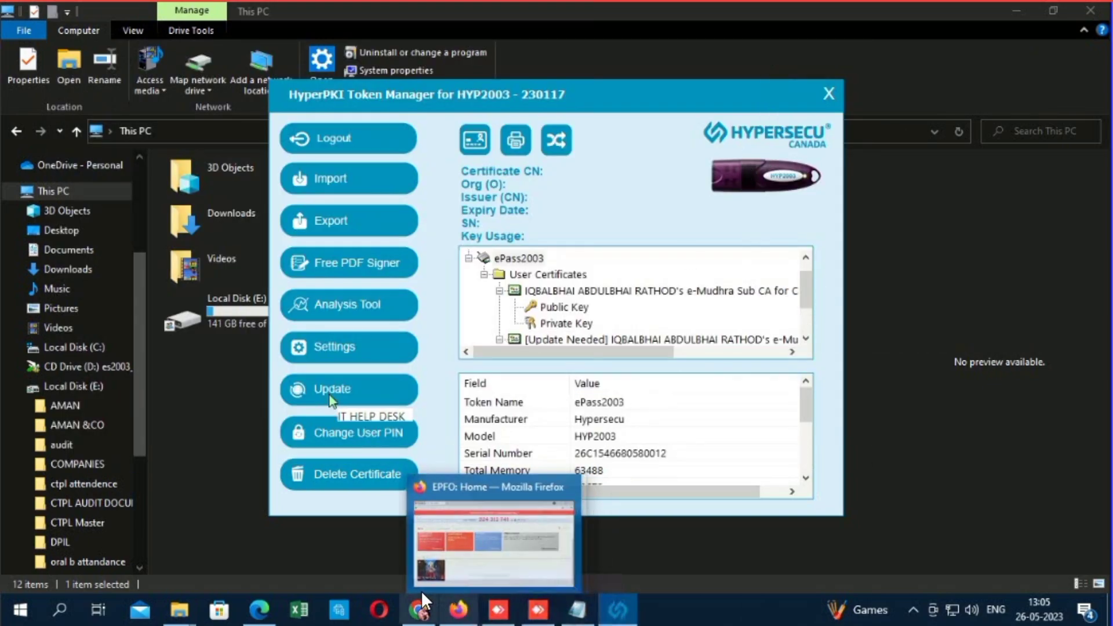
- Open Approve KYC Pending for DS from the pendency statistics and select all 19 records
left_click(418, 610)
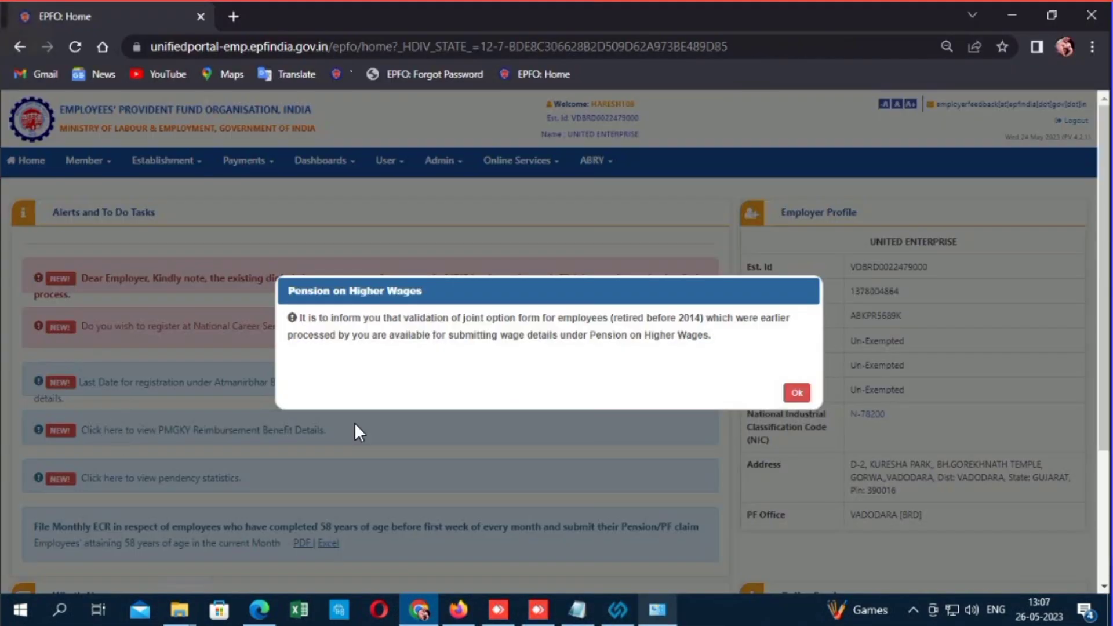
left_click(794, 390)
left_click(114, 483)
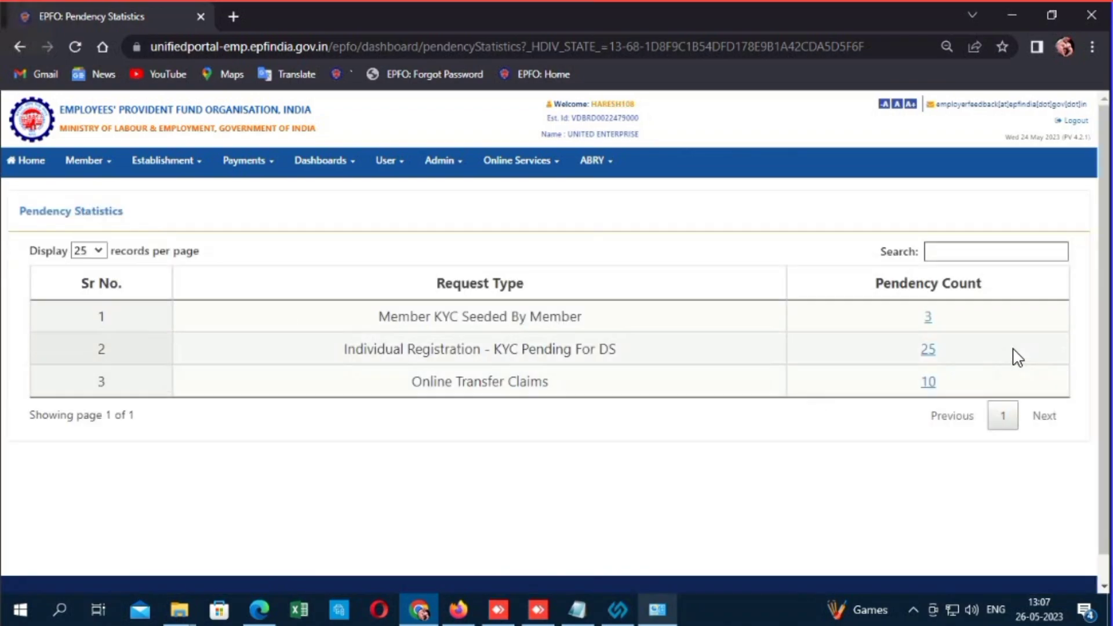
left_click(927, 349)
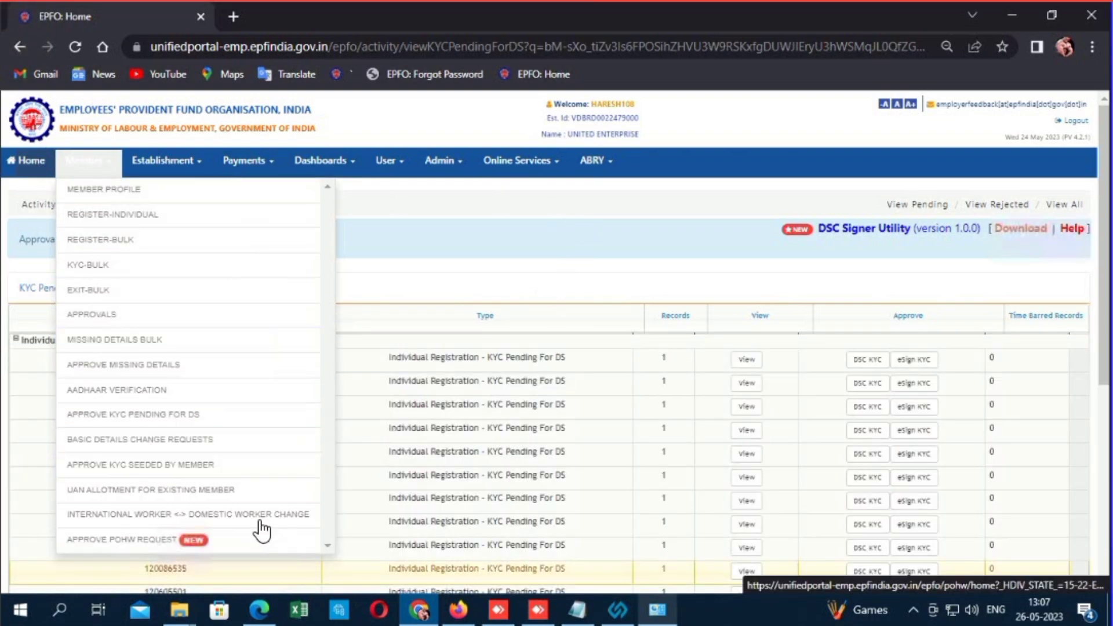
left_click(224, 468)
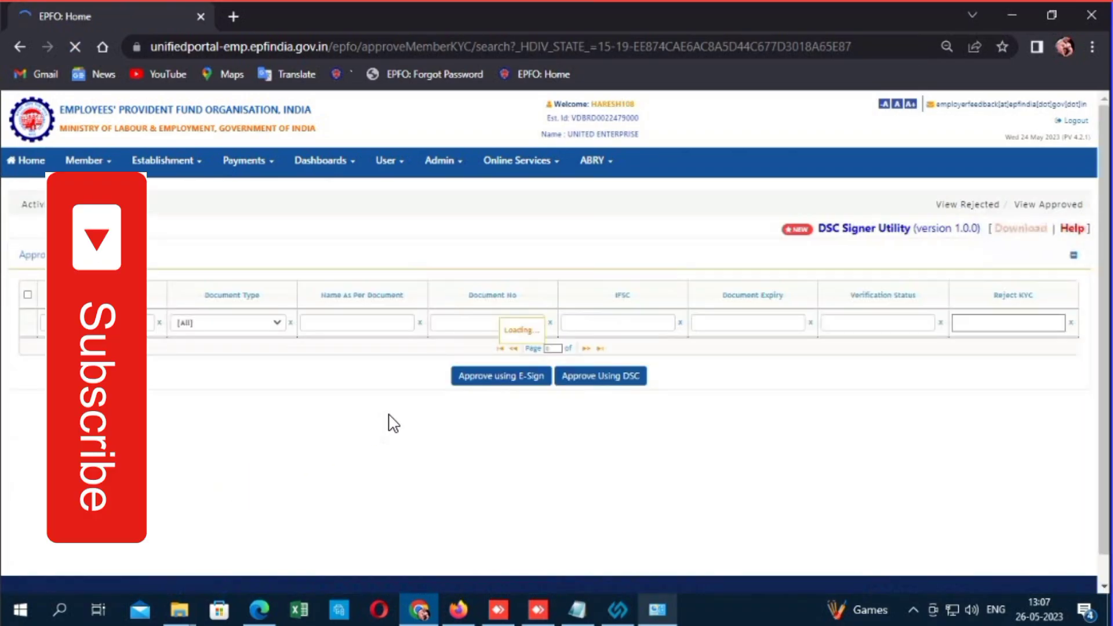
left_click(27, 295)
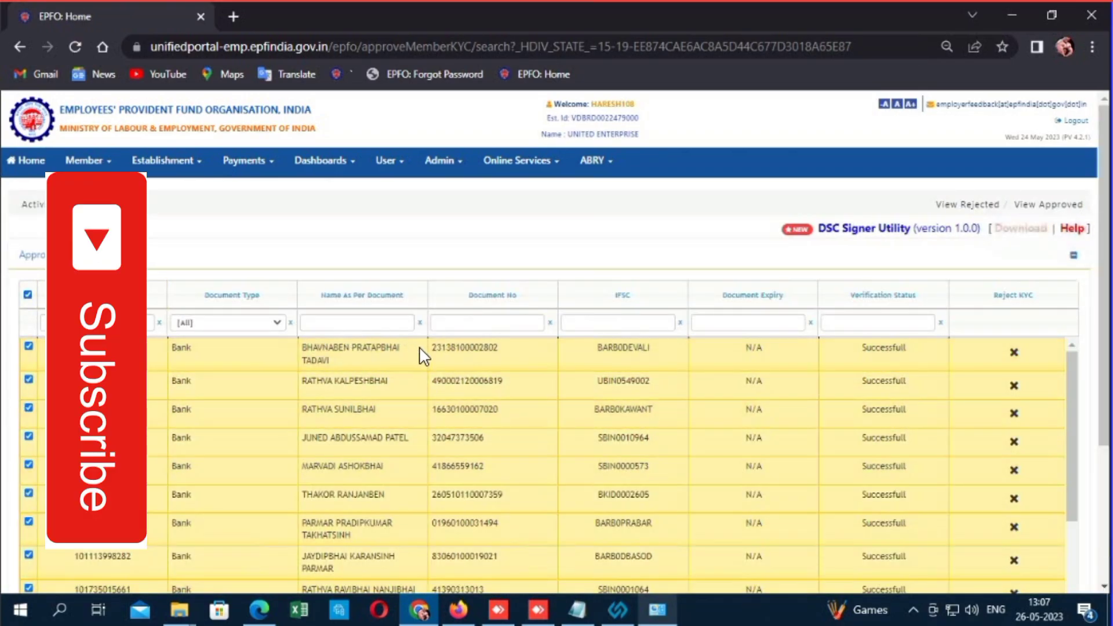
scroll(420, 356, "down", 3)
scroll(934, 423, "down", 1)
scroll(805, 450, "down", 3)
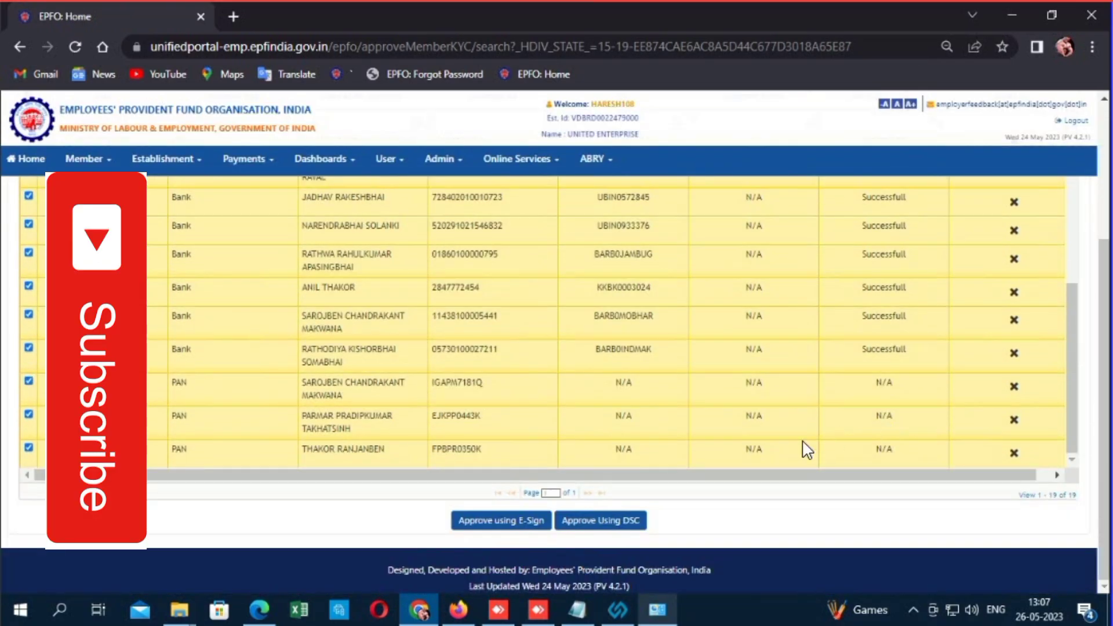
- Approve the 19 records with DSC, signing the PDF with the token PIN, and acknowledge success
left_click(606, 522)
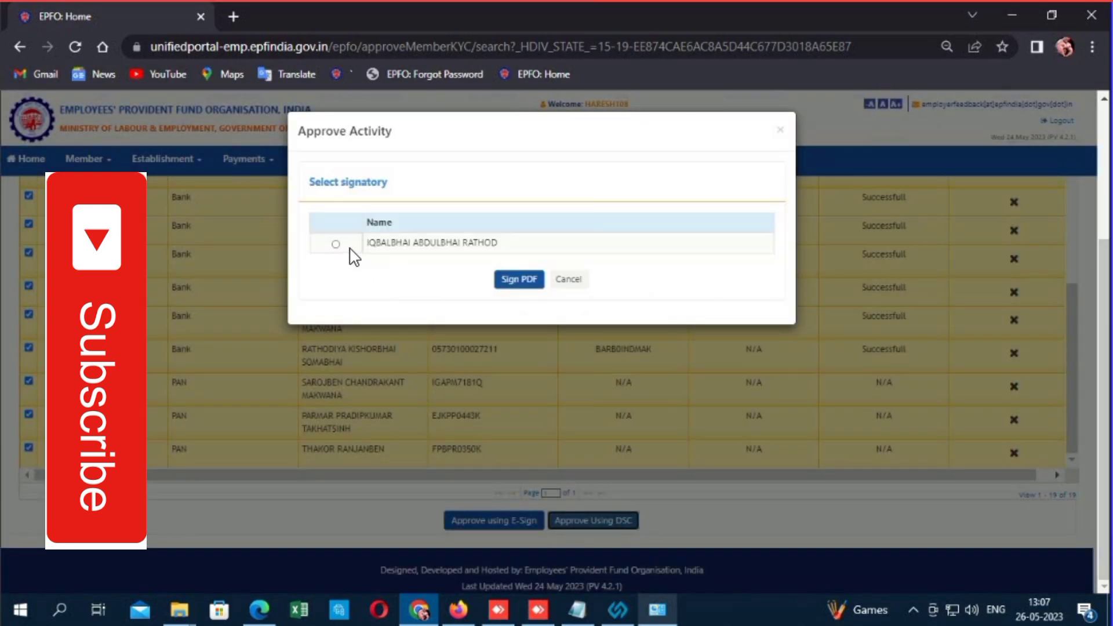
left_click(336, 244)
left_click(518, 279)
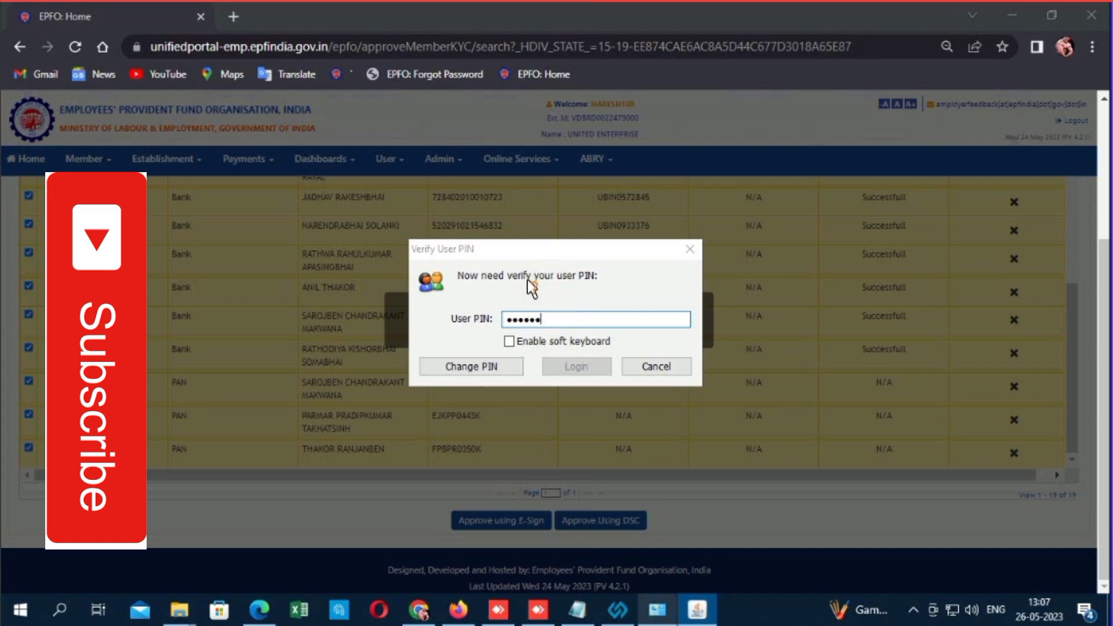
type("1")
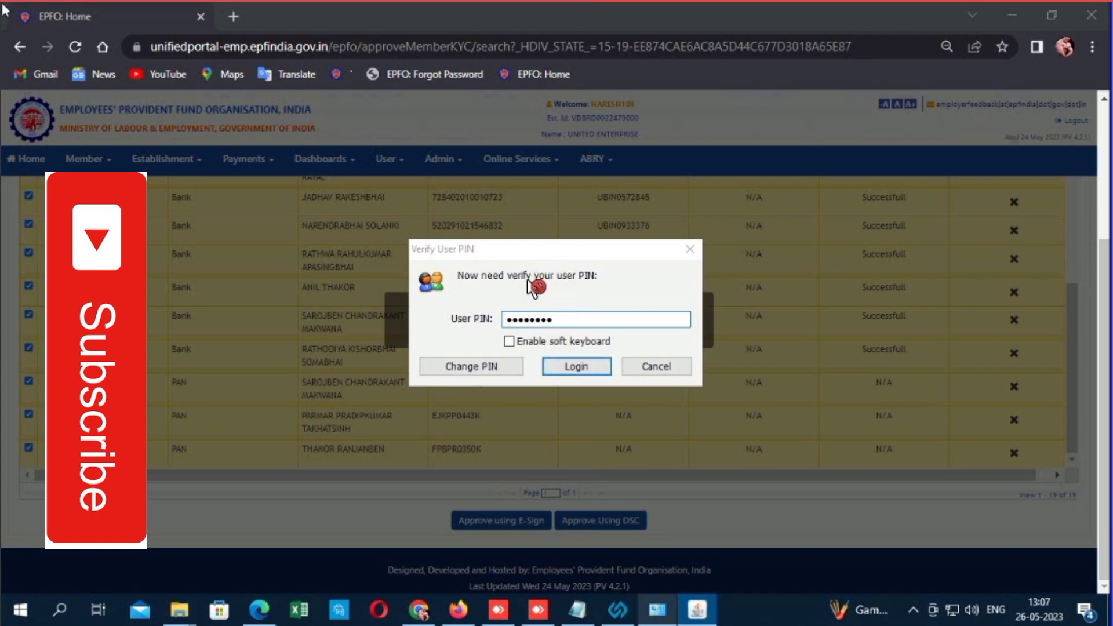
key("Return")
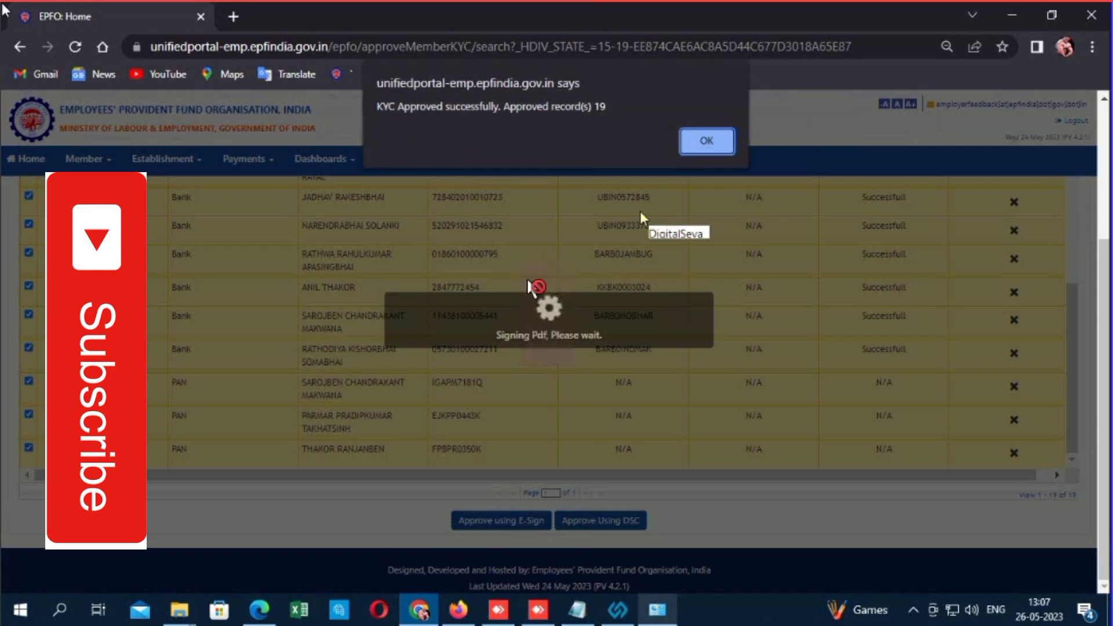
left_click(725, 147)
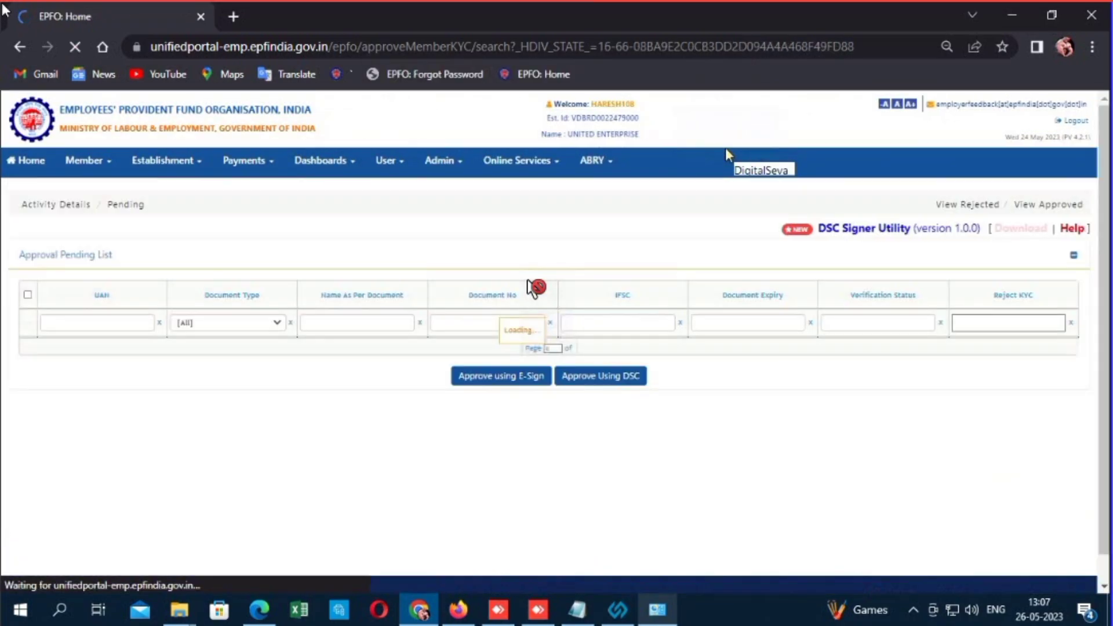